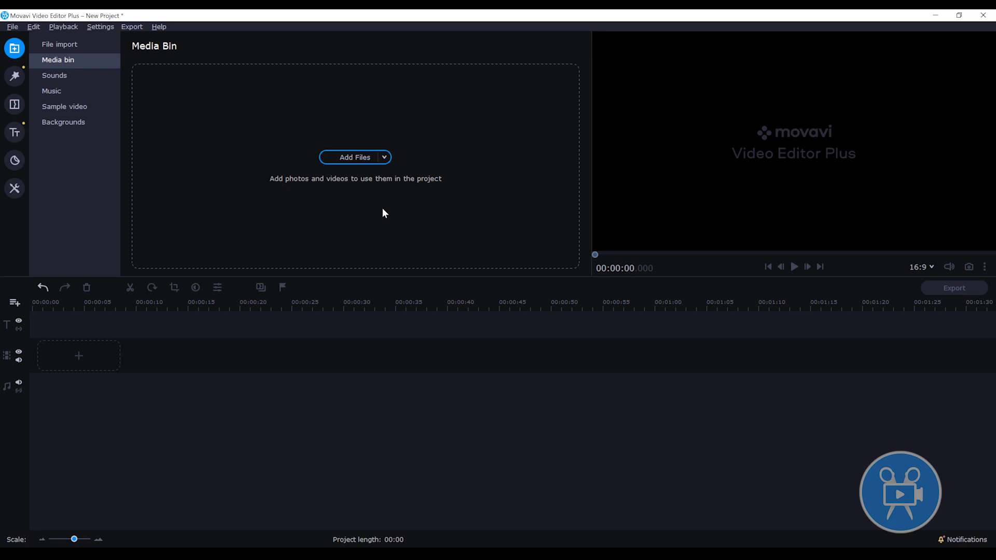
Import DOUG.mp4 and GRANT.mp4 into the media bin.
click(356, 156)
drag(242, 152, 104, 113)
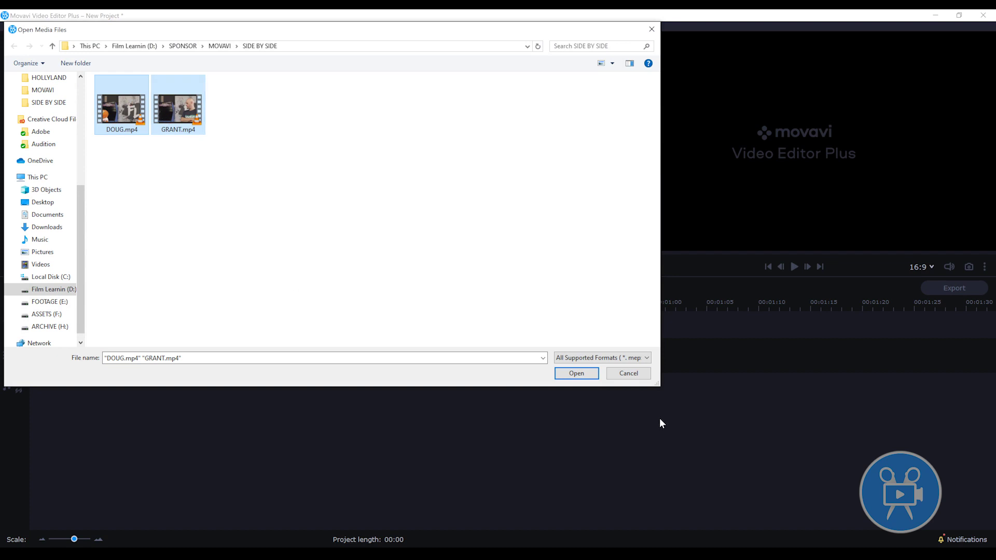
click(586, 378)
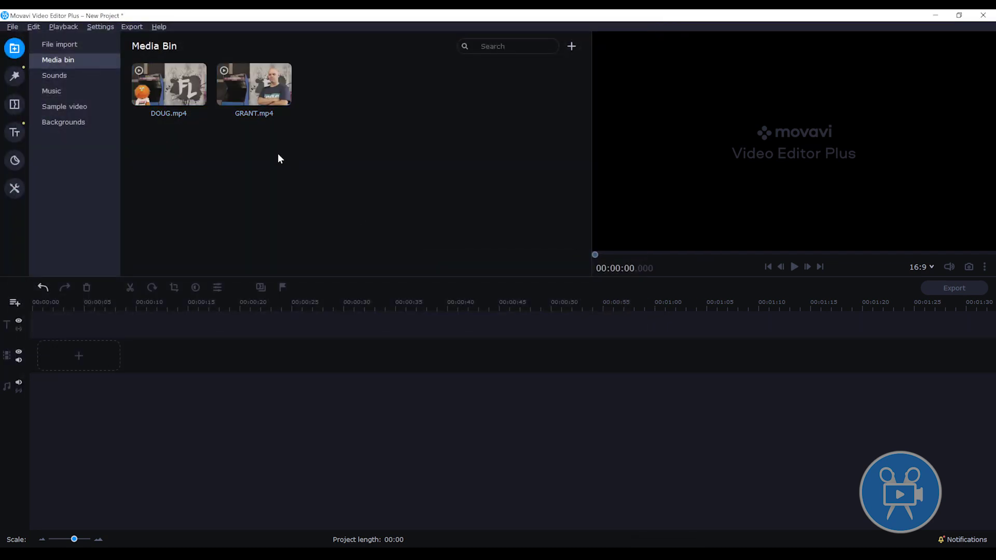
Place GRANT.mp4 at the timeline start and trim its start and end to about 12 seconds.
mouse_move(168, 72)
drag(260, 98, 52, 348)
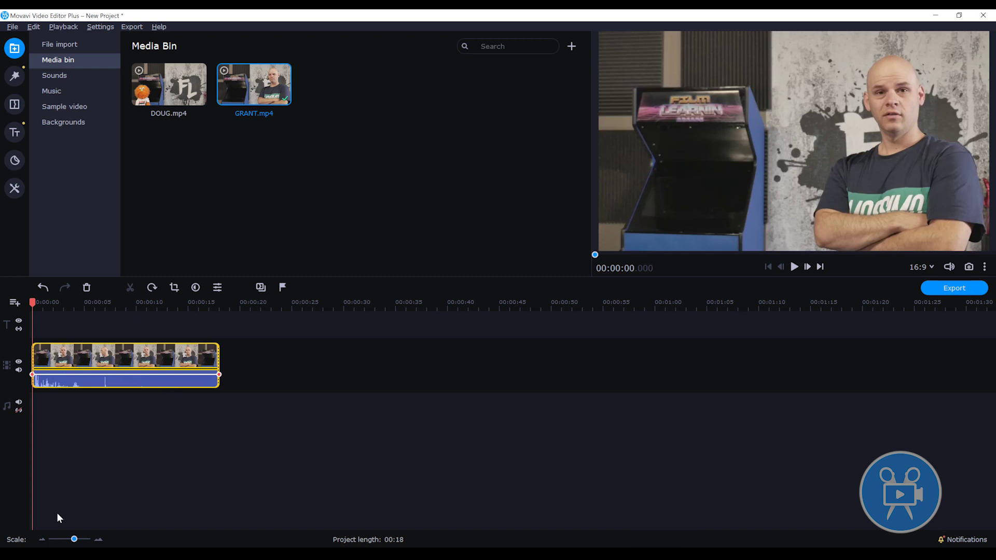
drag(75, 541, 81, 542)
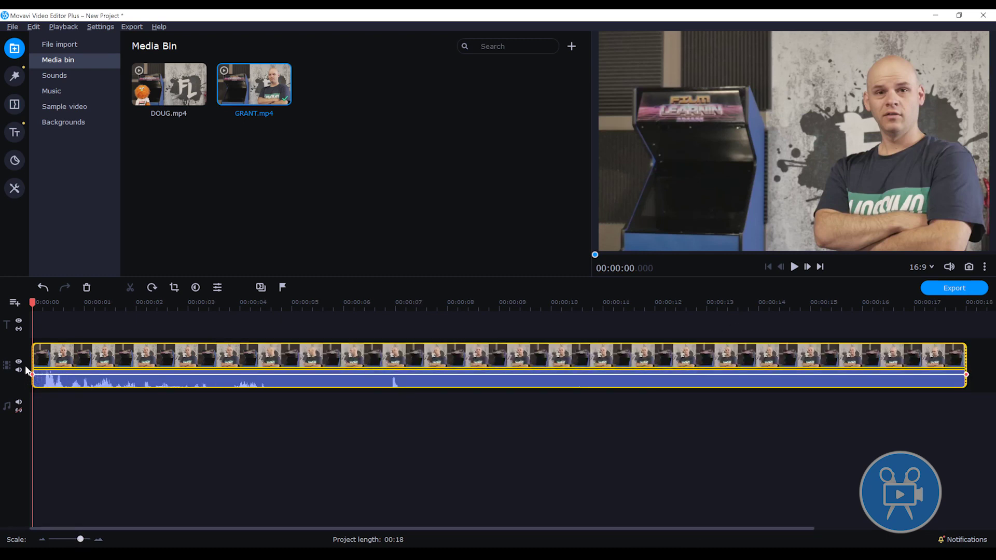
drag(31, 363, 40, 363)
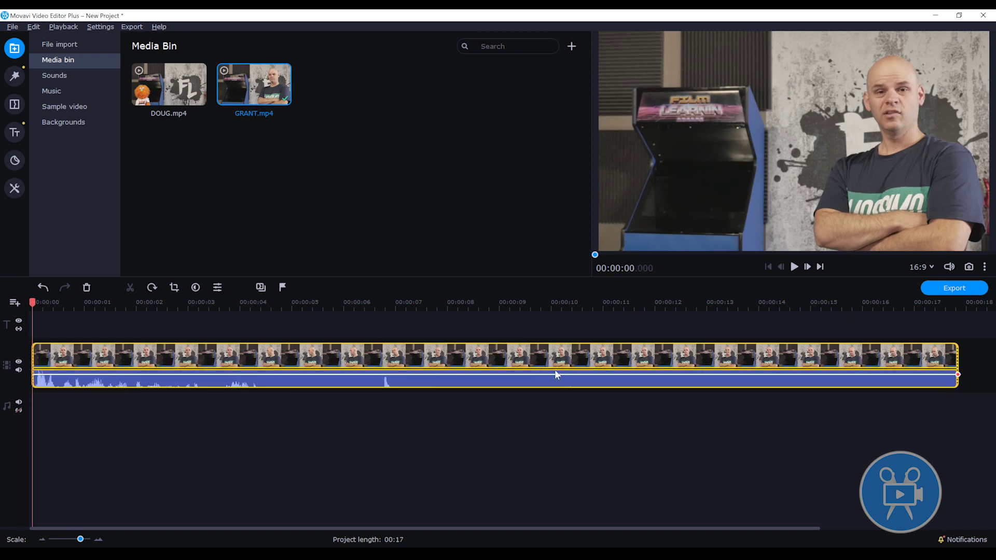
drag(375, 303, 649, 314)
drag(957, 363, 654, 348)
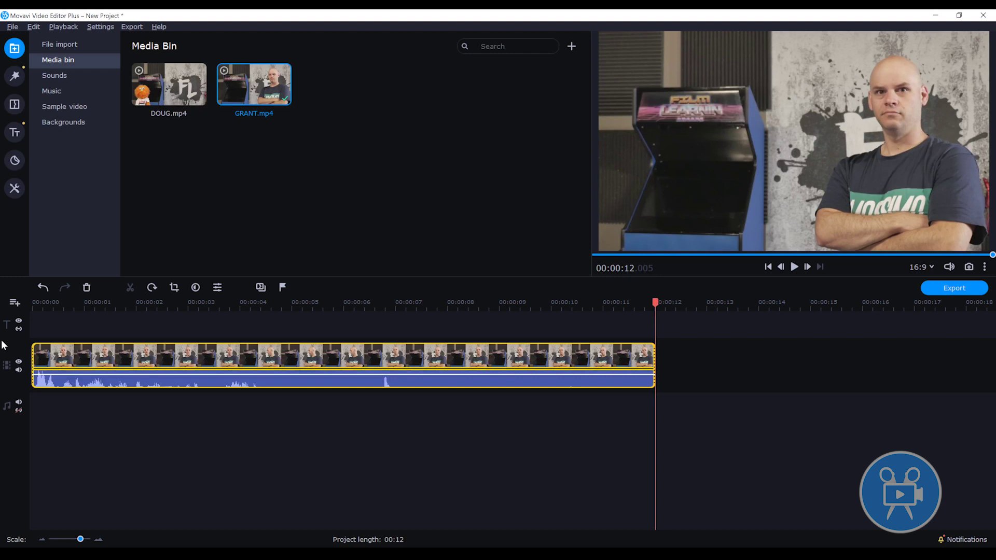
Add a new video track and place DOUG.mp4 on it.
click(16, 304)
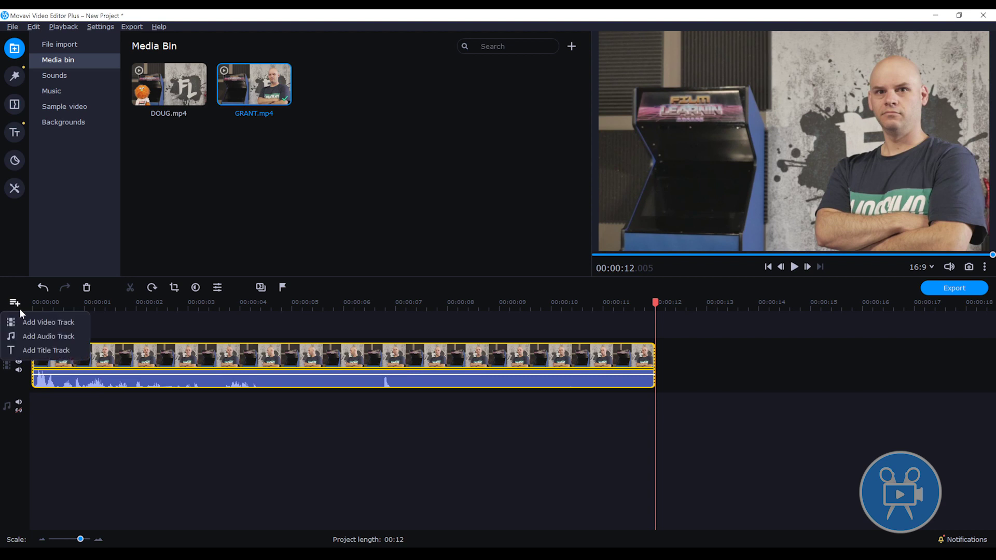
click(45, 322)
drag(180, 97, 31, 361)
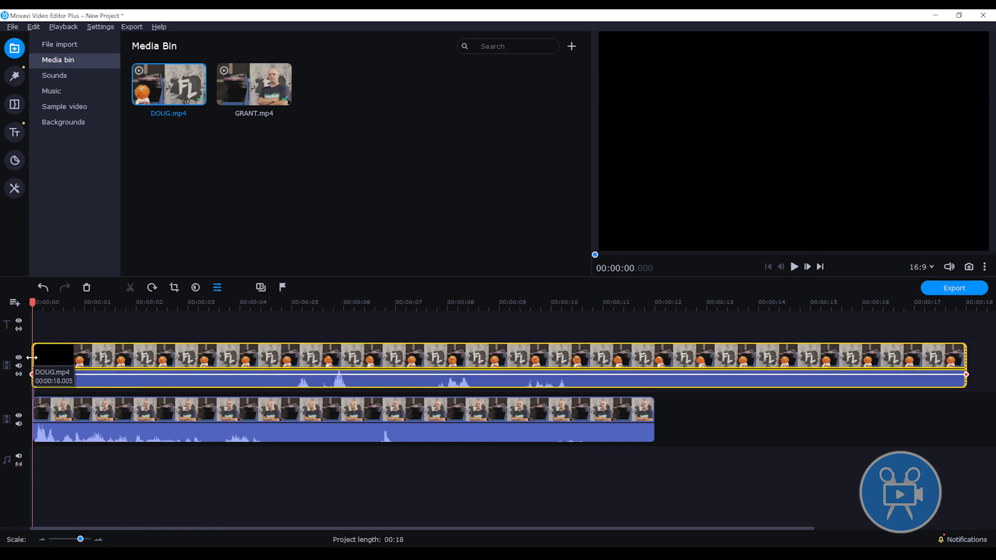
Trim DOUG's black lead-in and cut its end to match GRANT at about 12 seconds.
drag(34, 357, 49, 358)
click(126, 361)
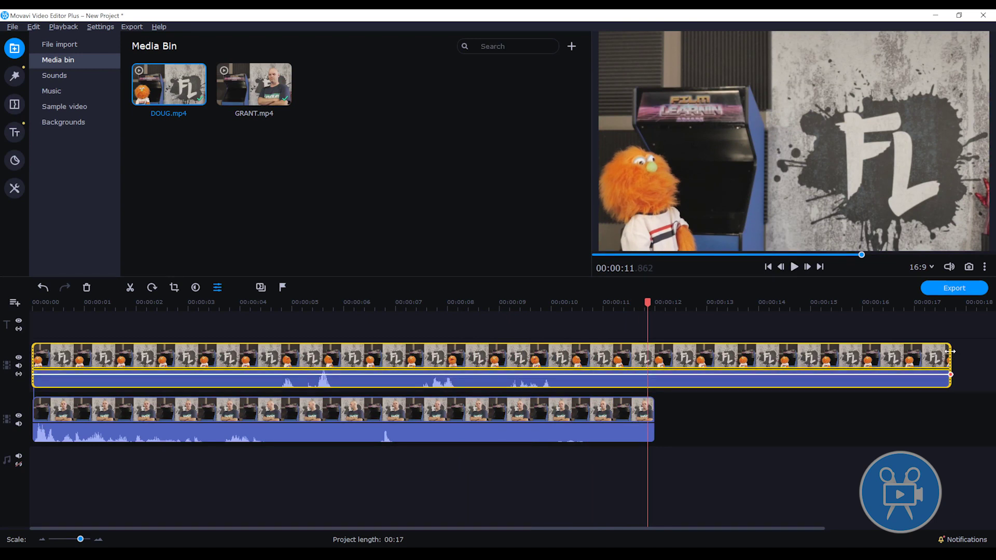
drag(947, 351, 654, 351)
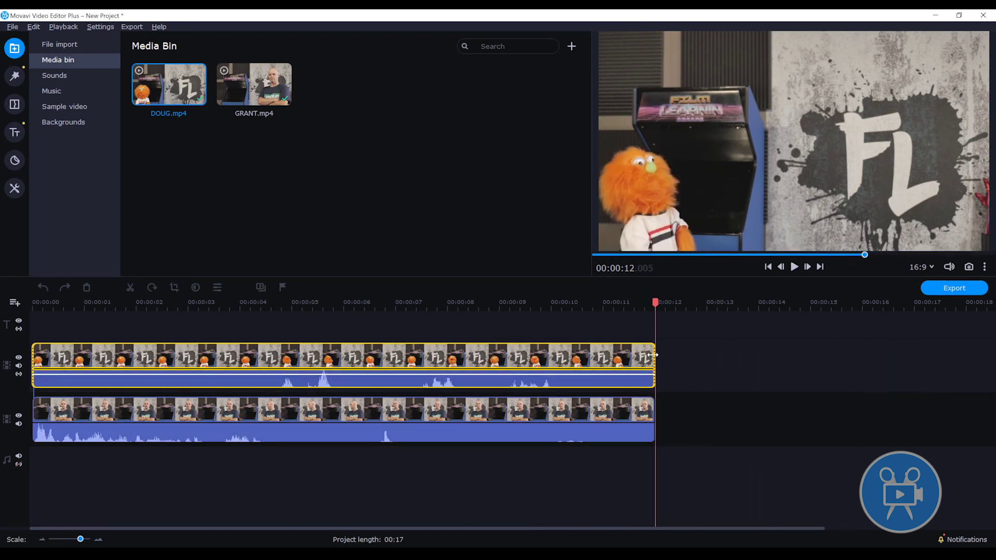
Set DOUG's overlay to Side by side - left and return playback to the start.
double_click(257, 362)
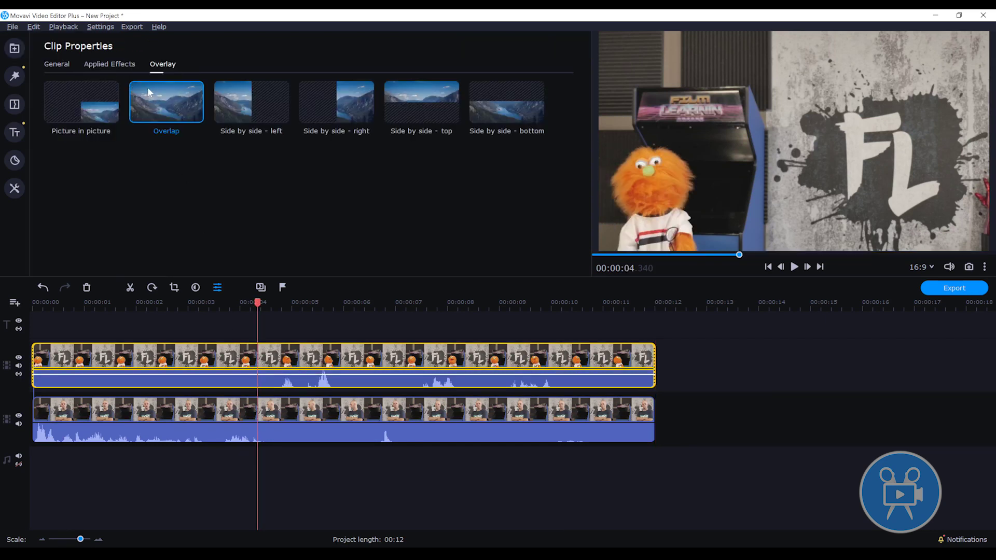
click(244, 99)
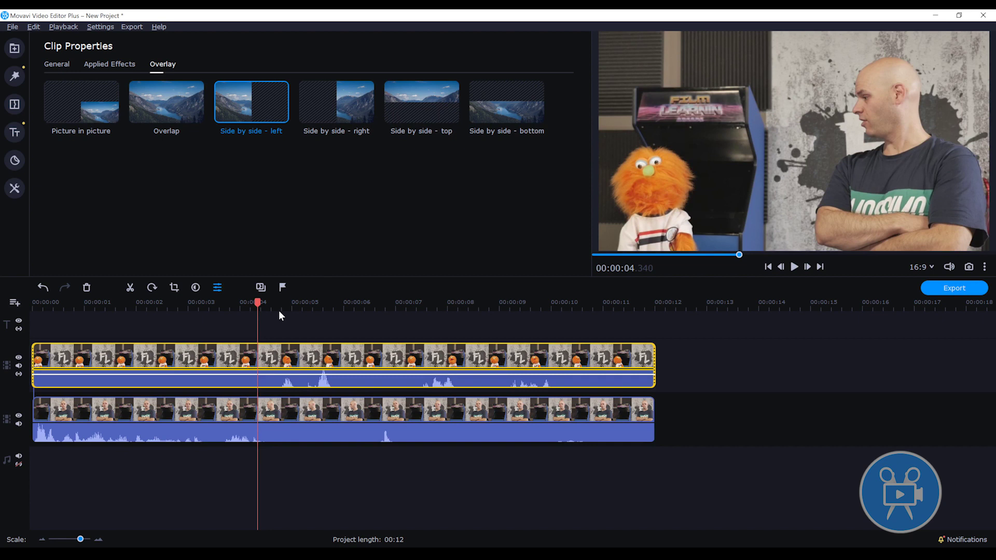
drag(108, 302, 1, 306)
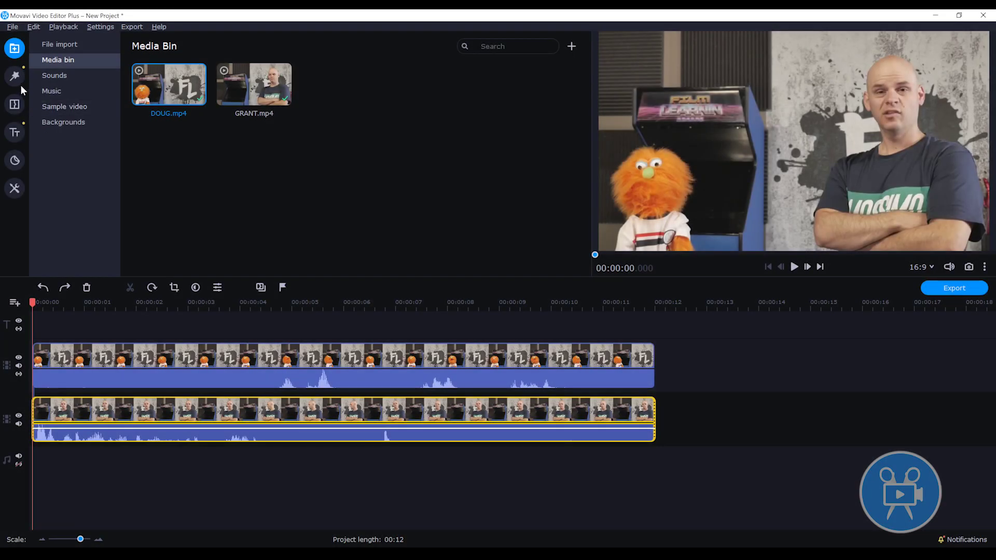
Apply the Retro filter Tube TV - high to the DOUG and GRANT clips and play the result.
click(15, 78)
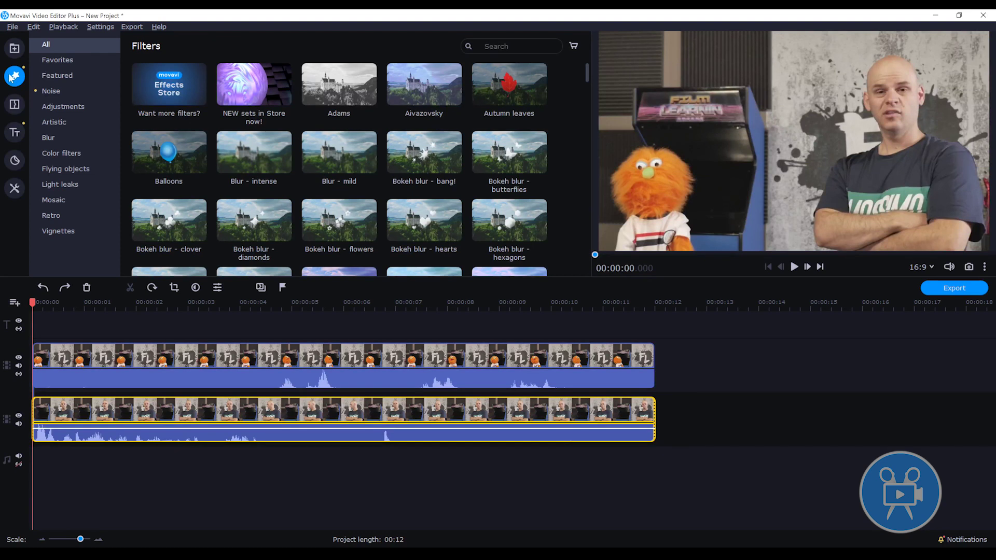
click(58, 217)
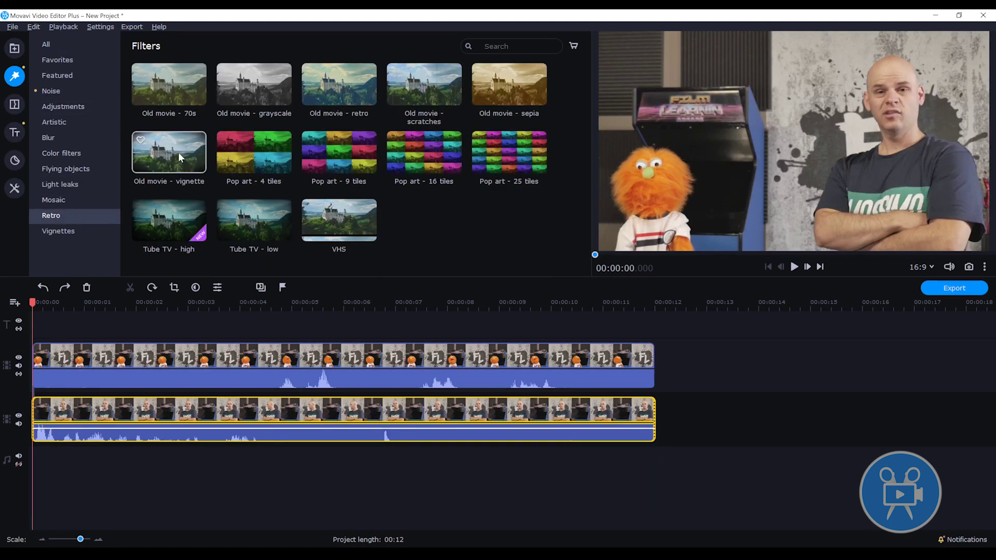
drag(174, 220, 146, 361)
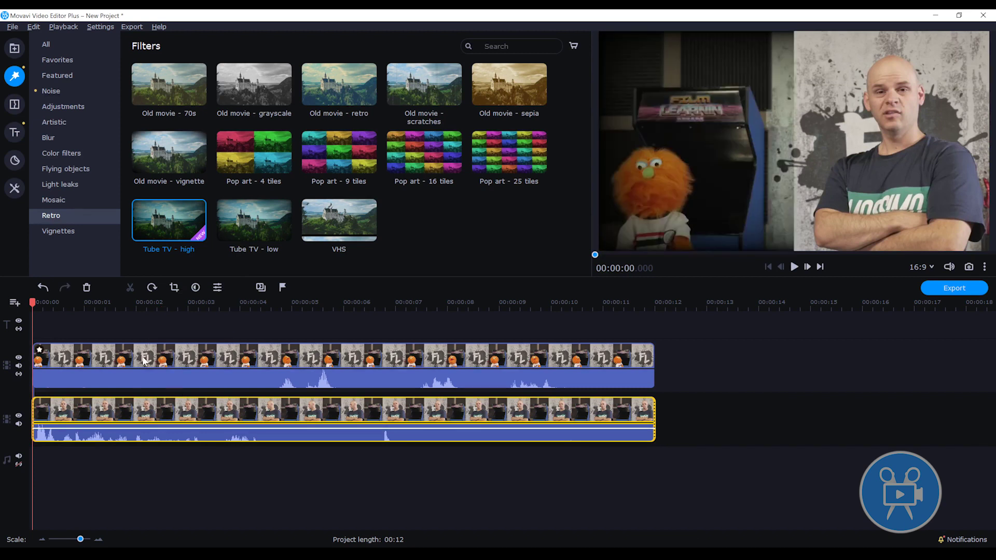
drag(171, 236, 172, 409)
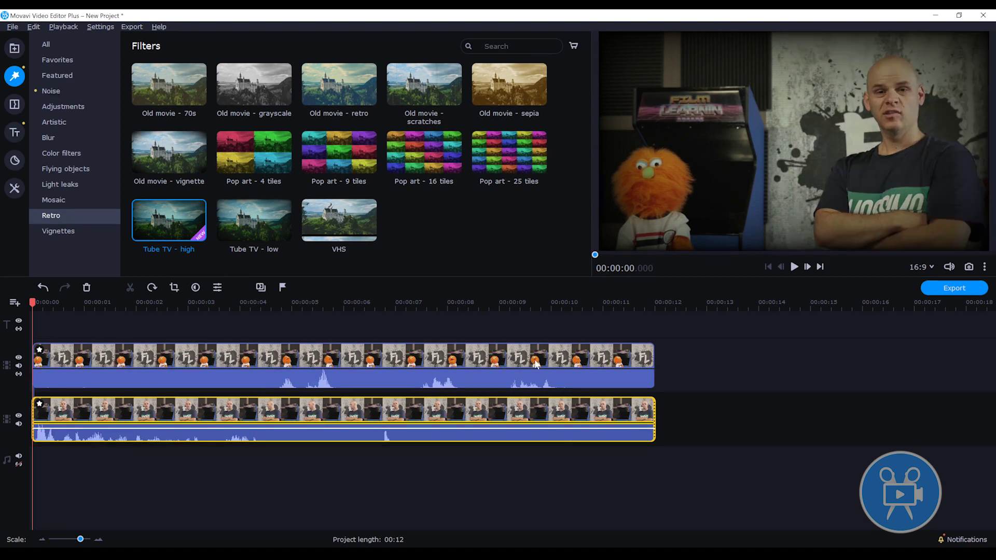
click(794, 267)
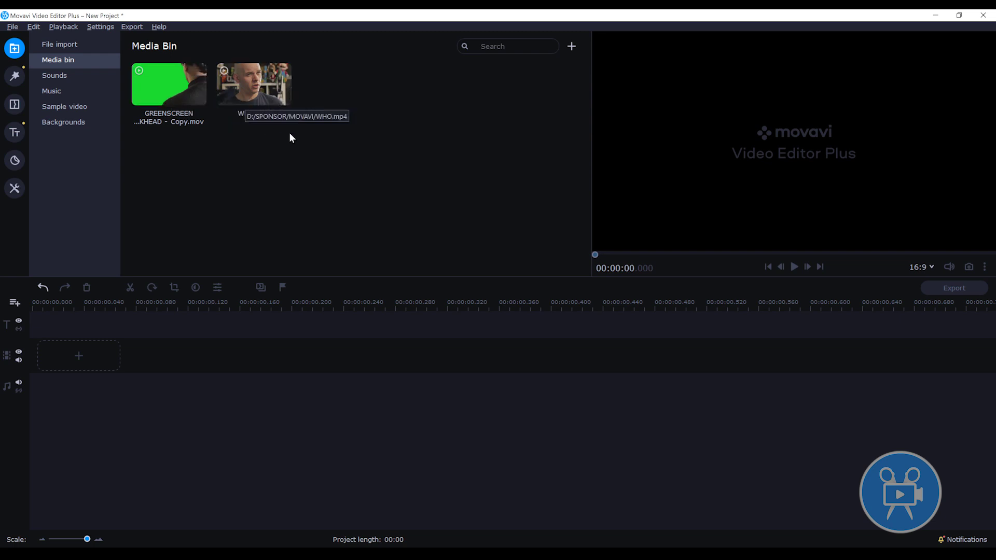
Place WHO.mp4 at the timeline start and add an extra video track above it.
drag(245, 88, 54, 351)
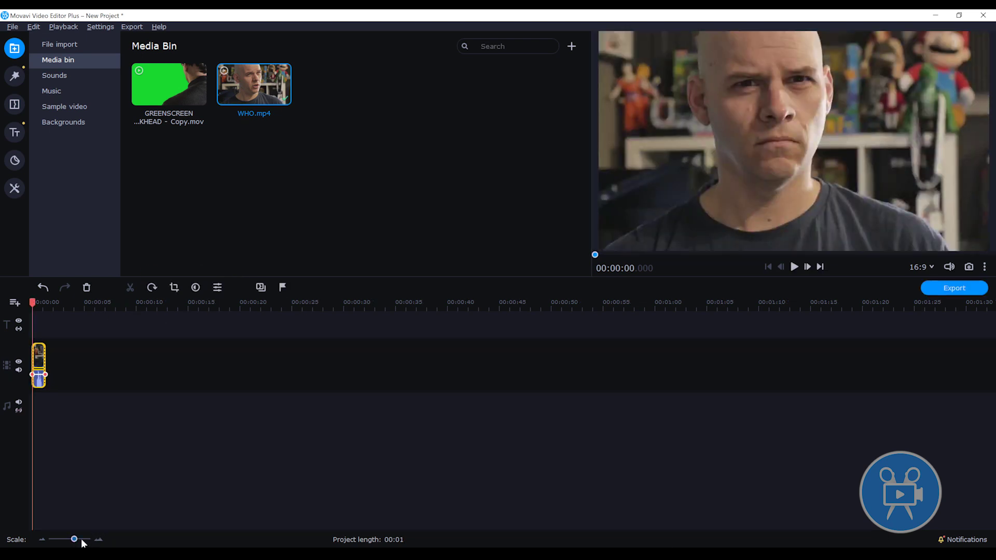
drag(75, 540, 88, 540)
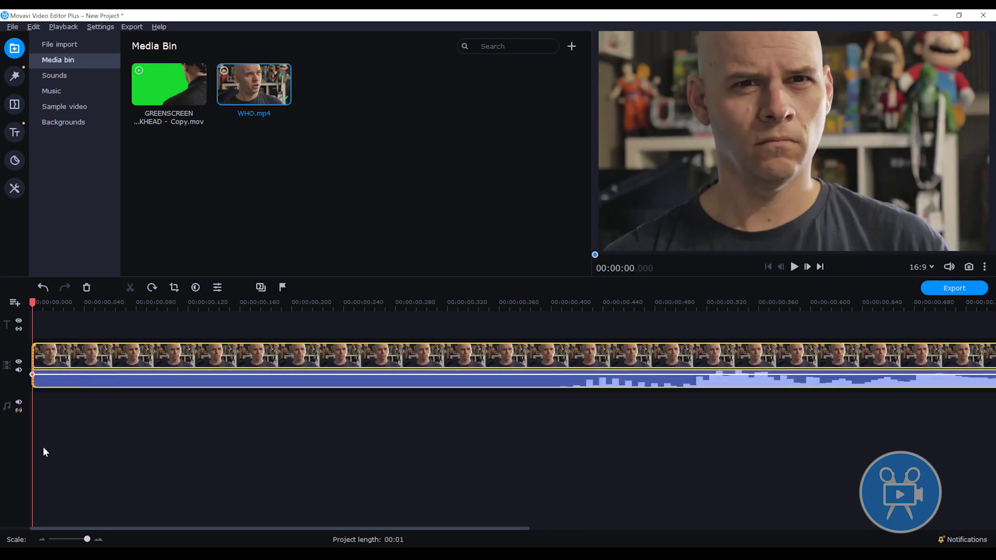
right_click(13, 343)
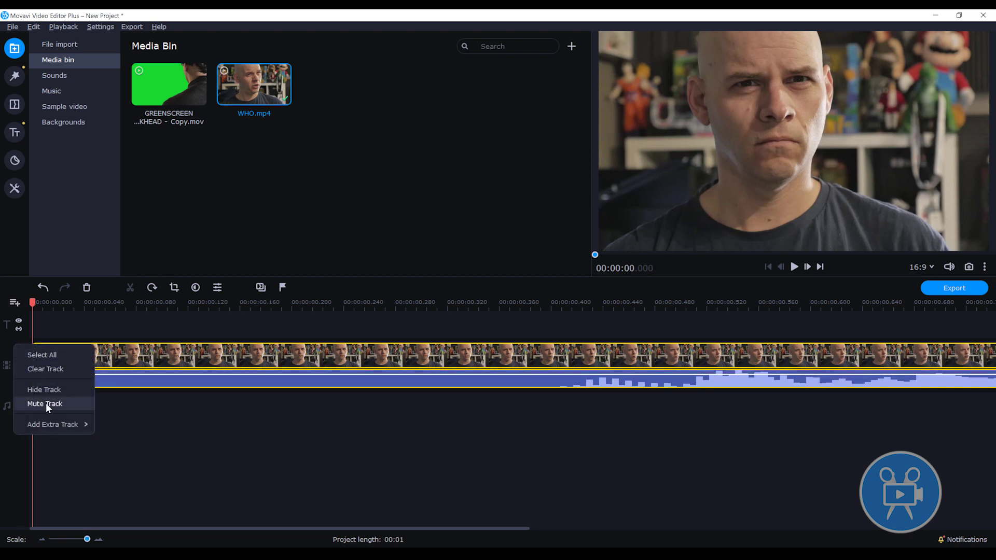
mouse_move(54, 426)
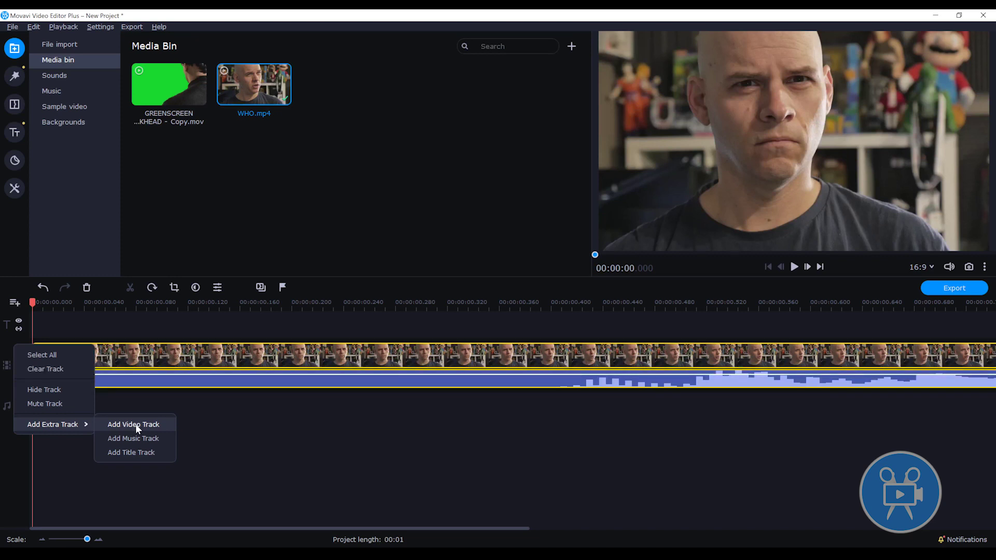
click(135, 424)
Place the green-screen clip from the media bin on the new upper track.
drag(87, 540, 83, 540)
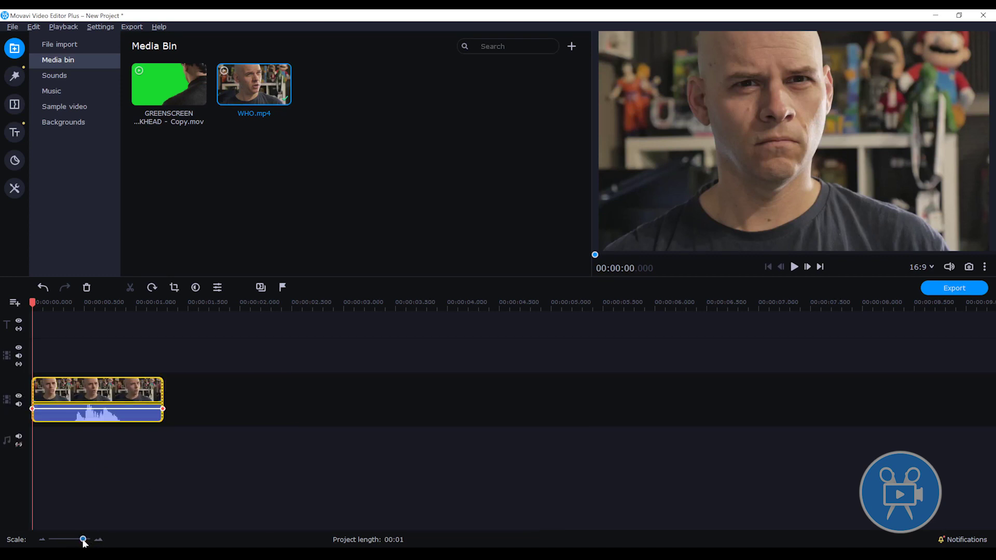
click(154, 98)
drag(152, 92, 57, 358)
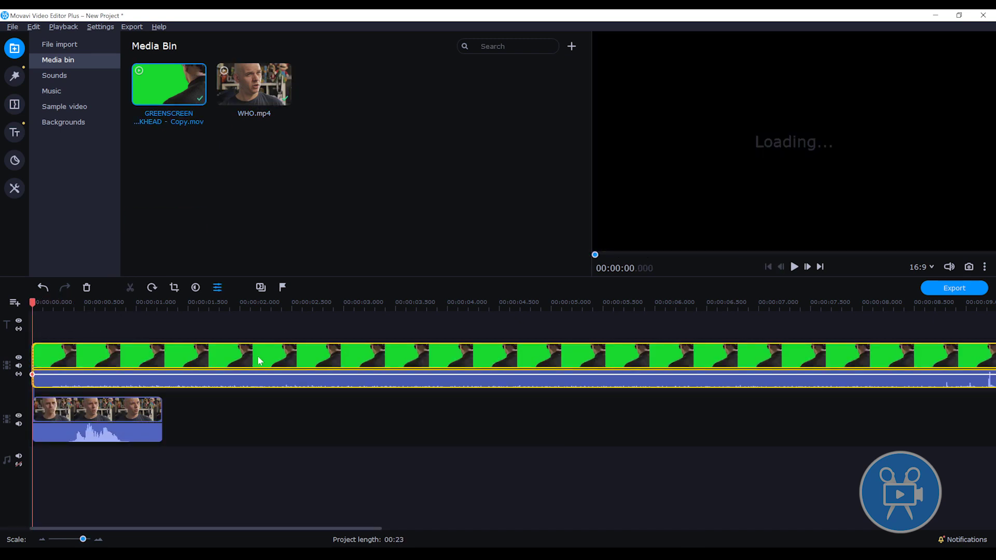
Trim the green-screen clip to WHO's length and open the Chroma Key tool.
drag(83, 540, 74, 541)
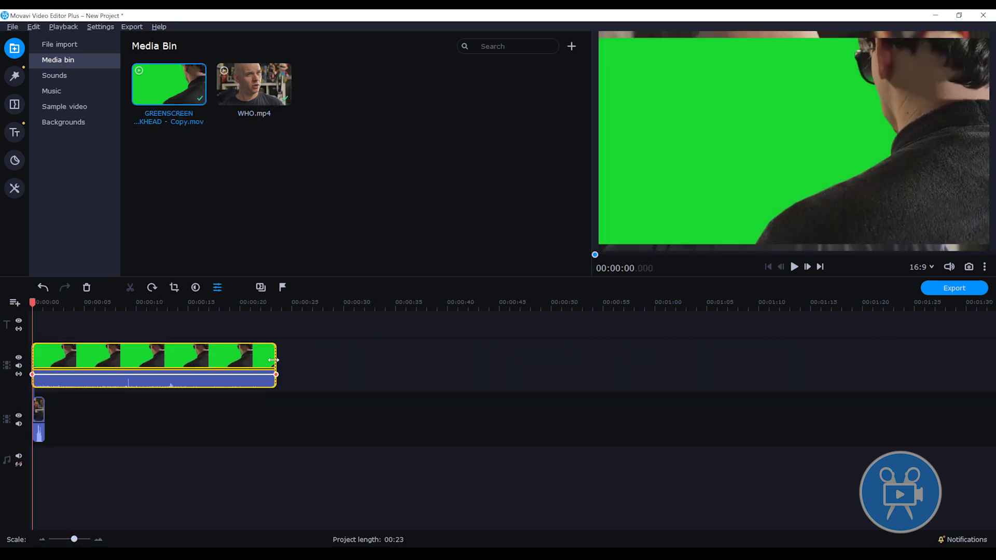
drag(74, 540, 86, 540)
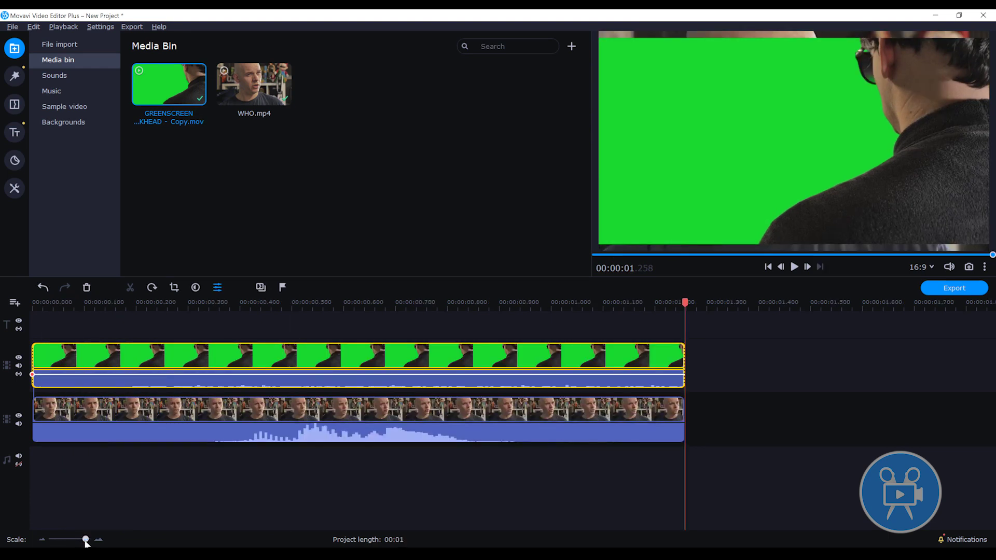
click(176, 363)
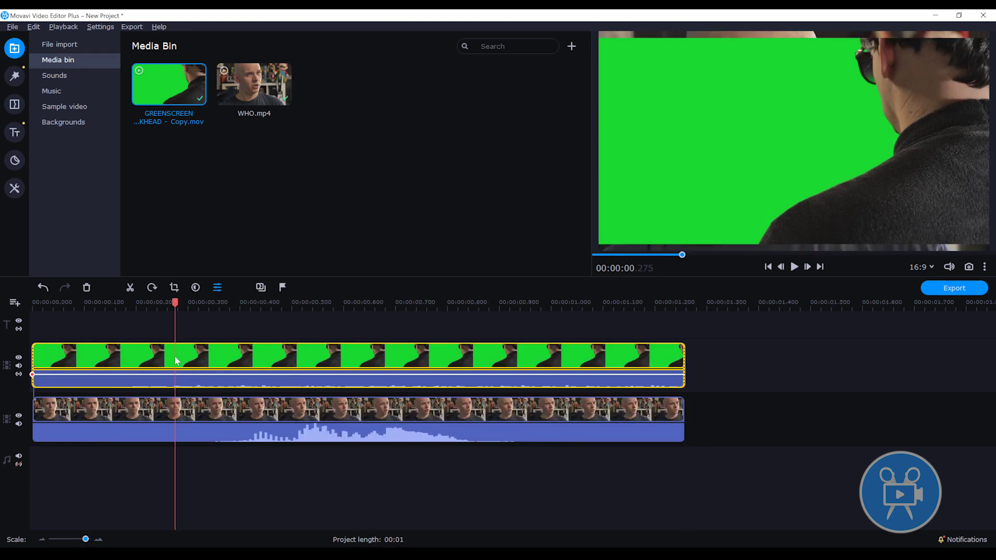
click(15, 188)
click(251, 176)
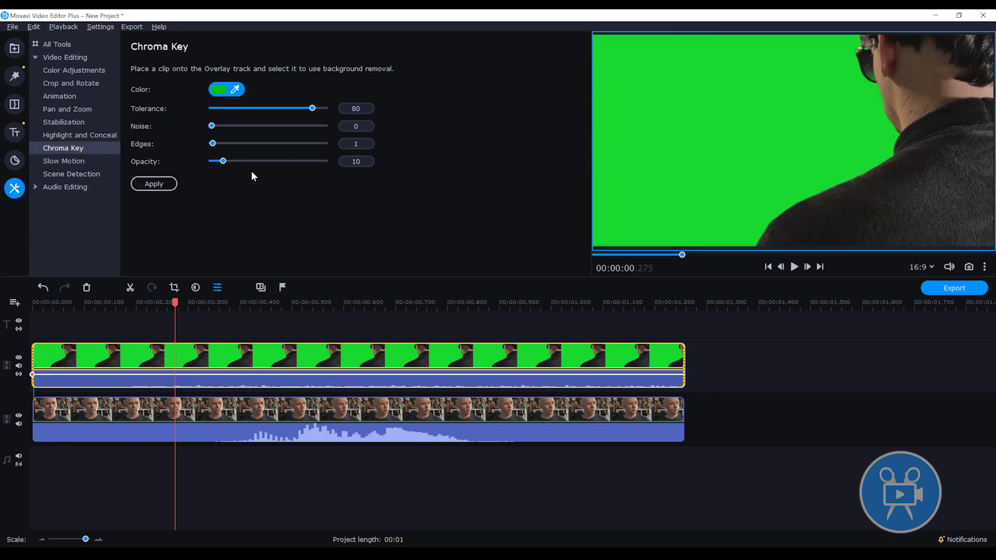
Apply the chroma key with the default green colour and settings.
click(154, 184)
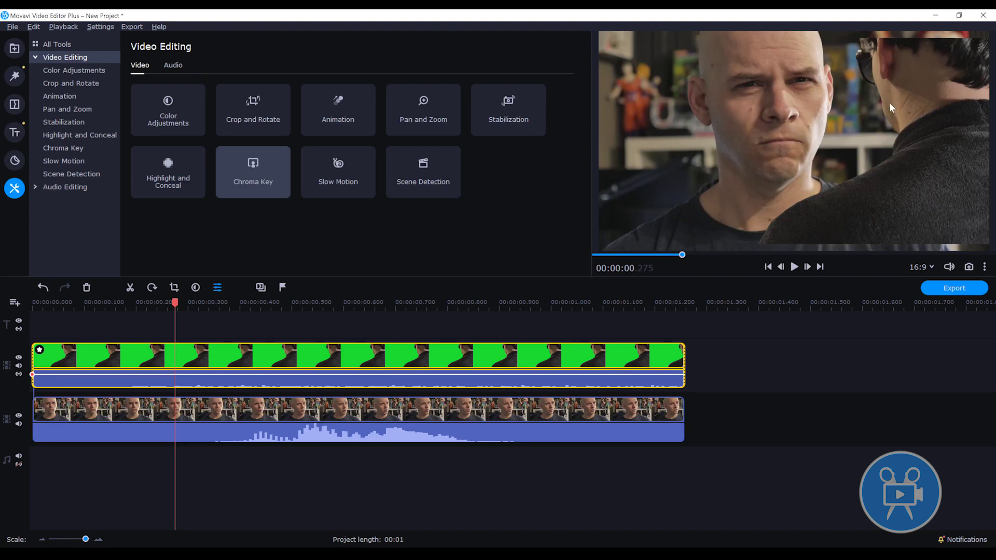
Make the green clip a Picture in picture overlay, enlarged and shifted right and lower.
double_click(289, 365)
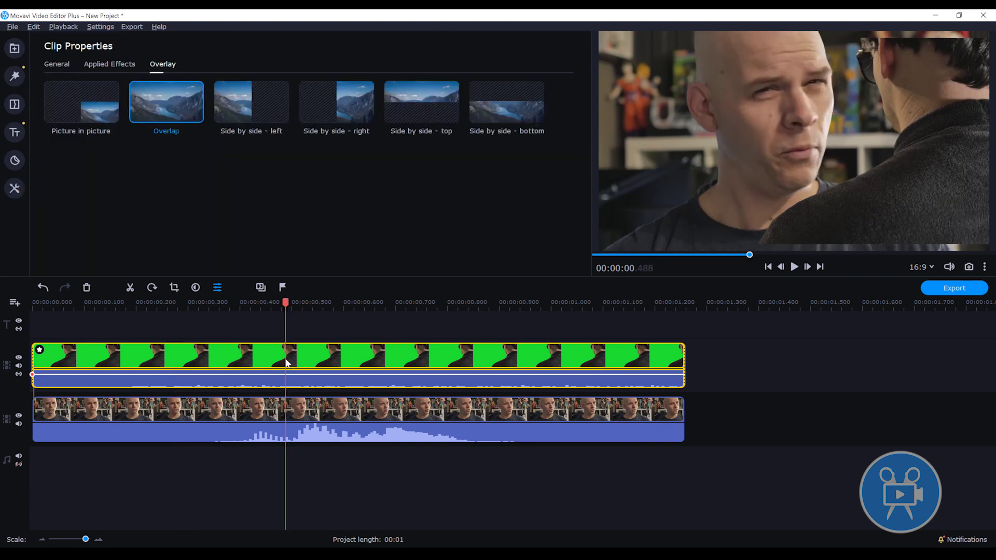
click(98, 112)
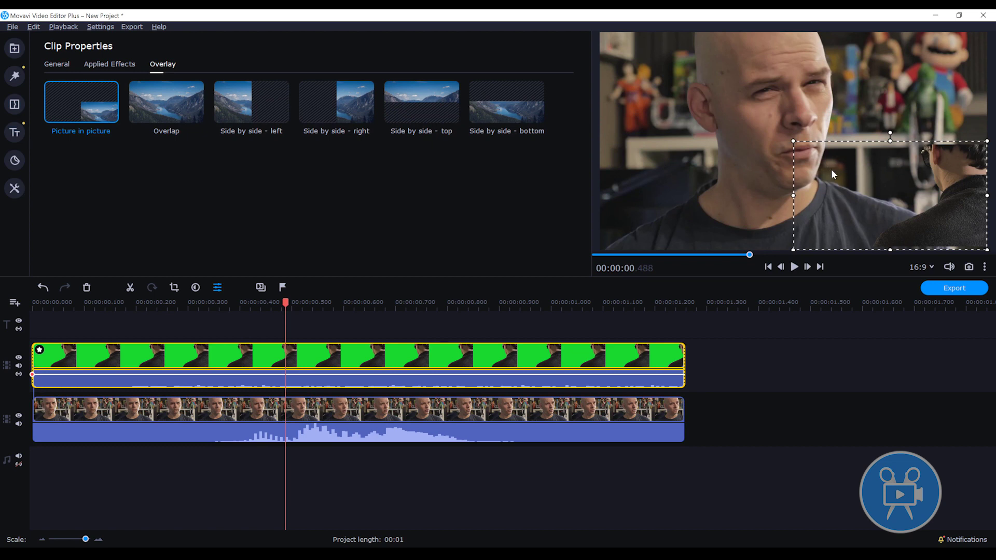
drag(792, 141, 601, 33)
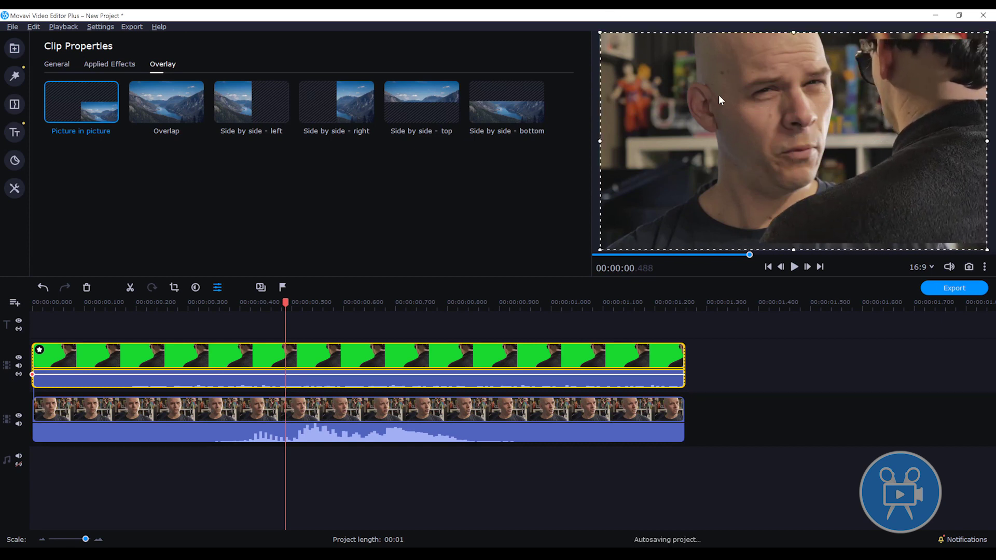
drag(754, 155, 871, 172)
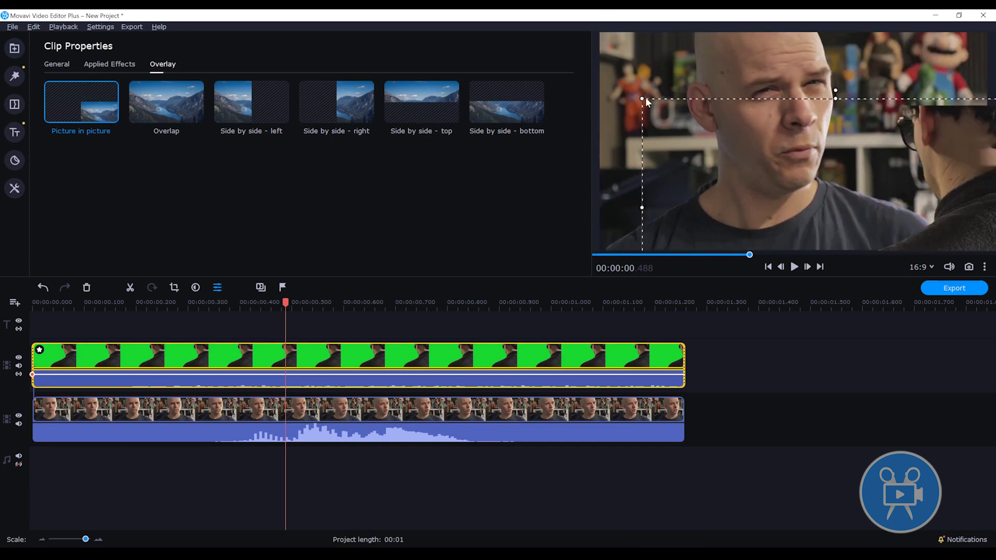
key(ctrl+z)
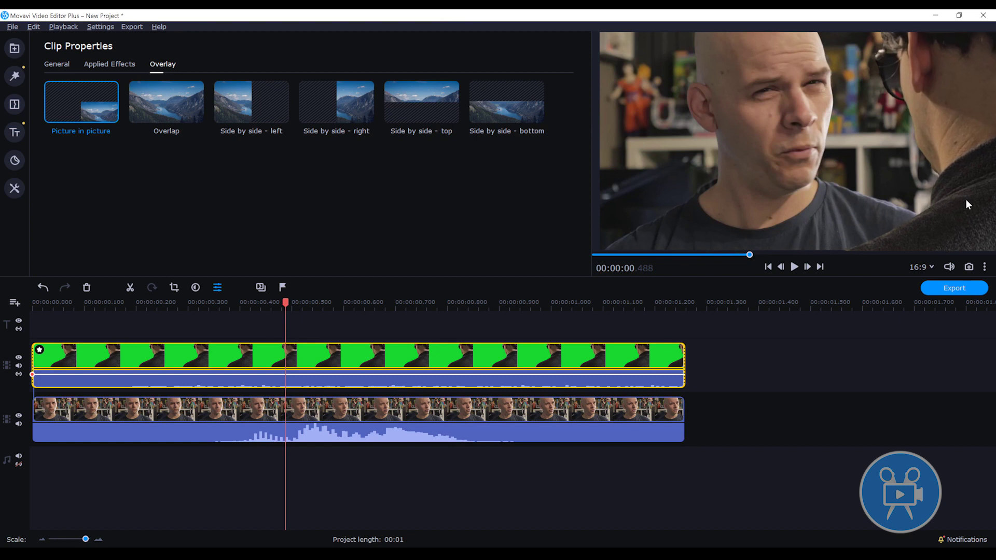
click(16, 78)
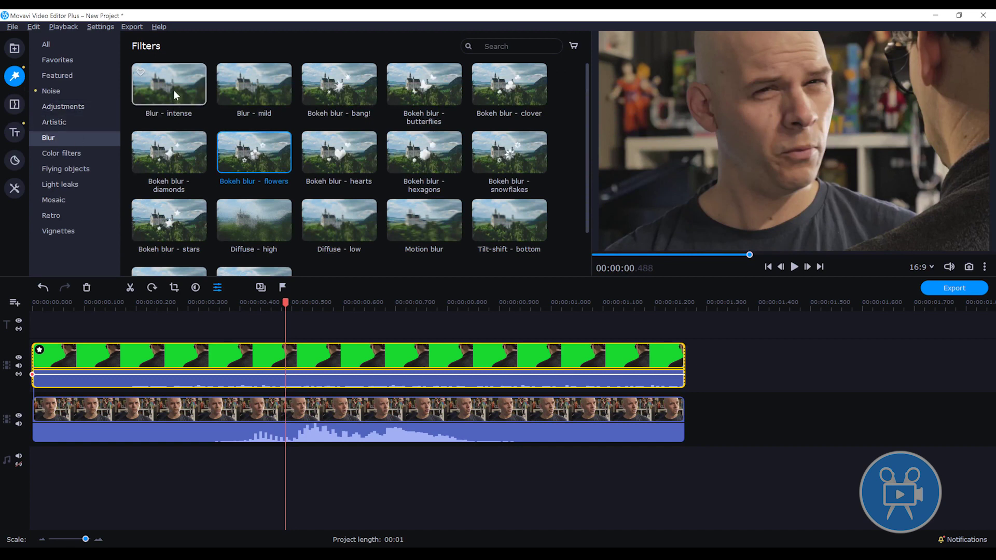
Apply Blur - intense to the green clip at 60% strength and play the composite.
drag(174, 90, 201, 365)
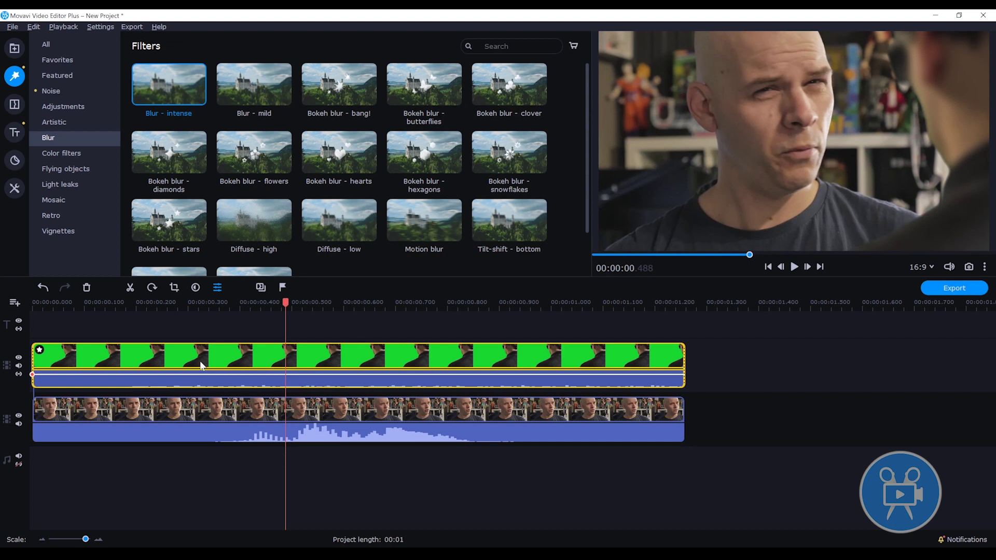
double_click(200, 362)
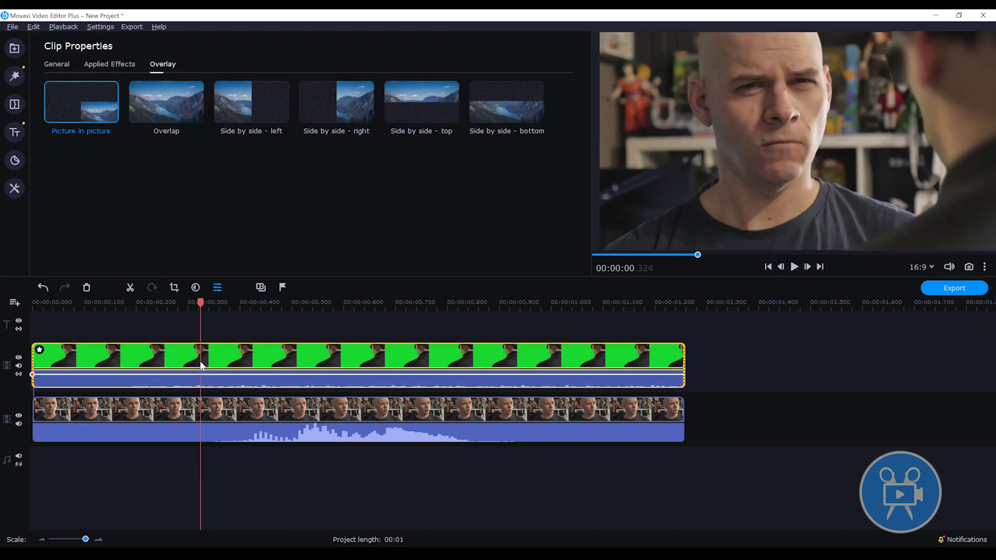
click(116, 61)
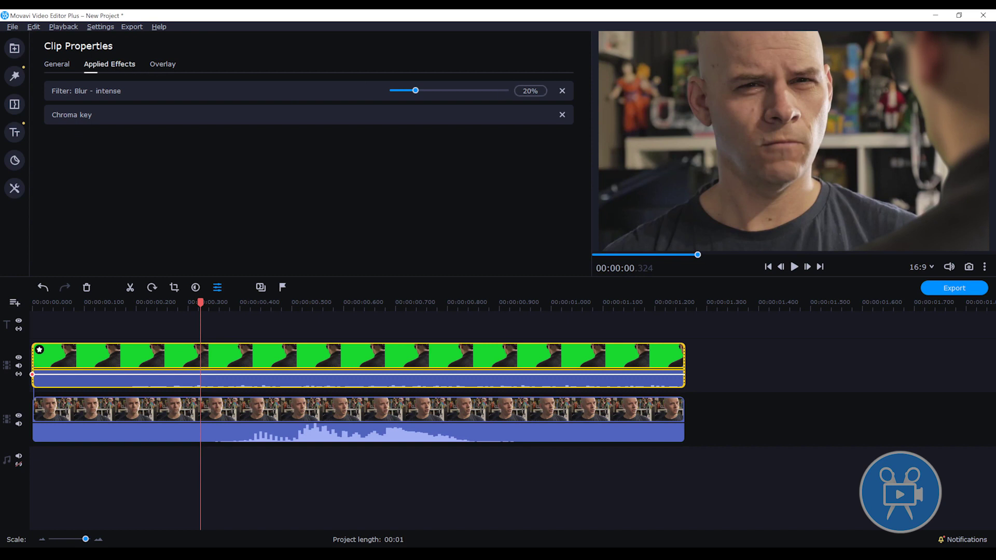
double_click(530, 91)
text(60)
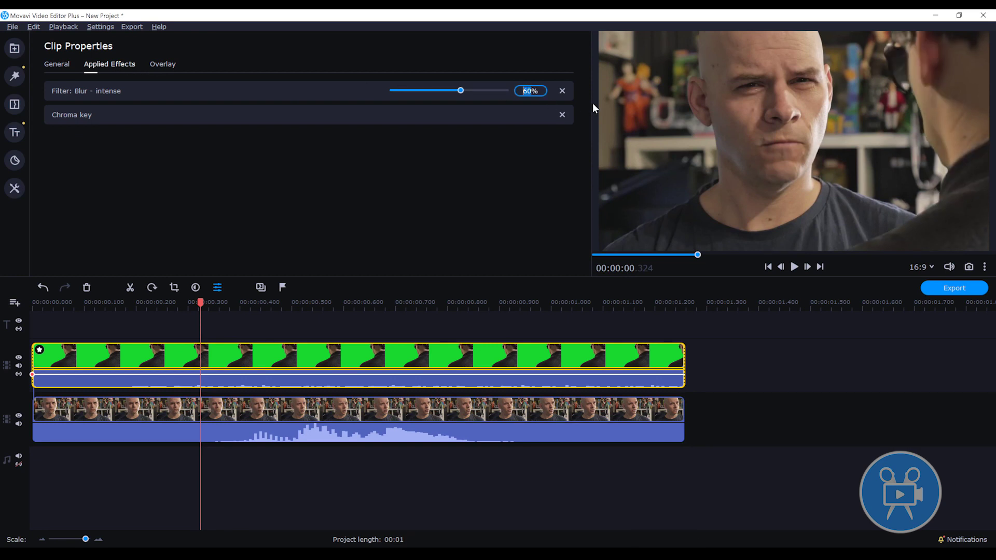
click(795, 267)
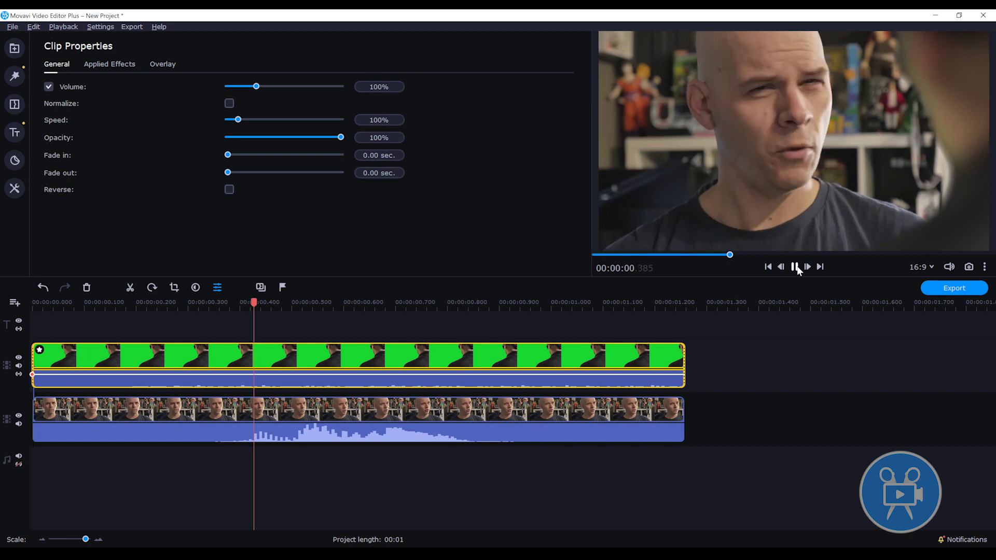
click(795, 266)
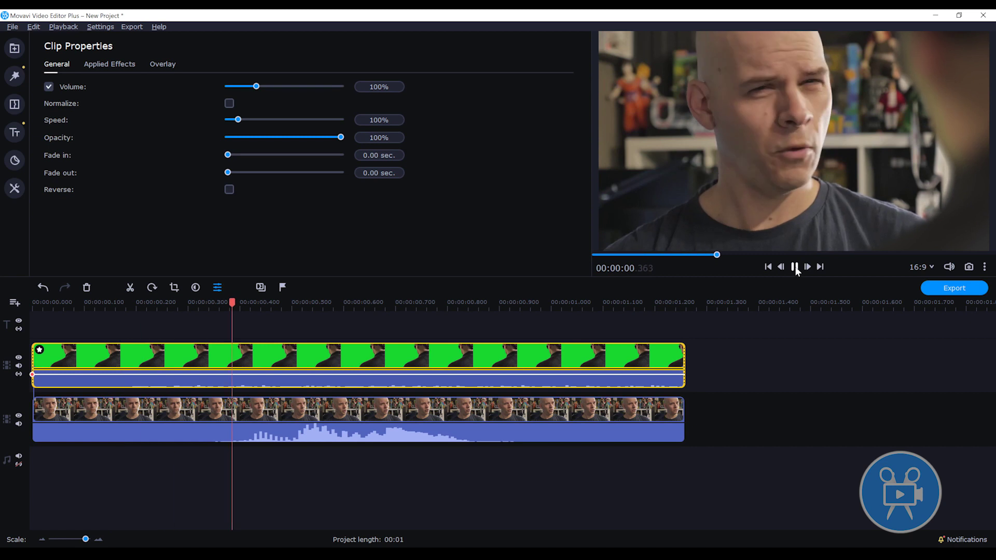